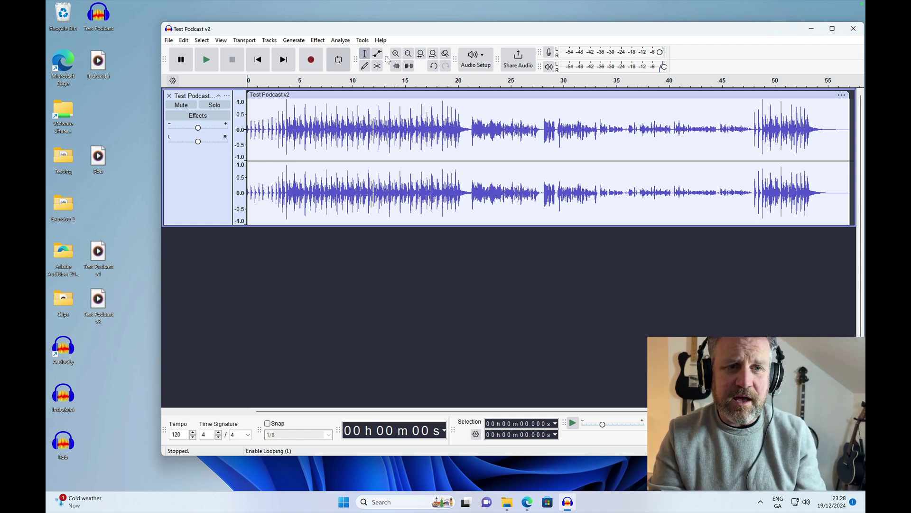
Minimize the Test Podcast v2 window and open the Test Podcast project from the desktop, moving its window clear for editing.
{"action": "left_click", "coordinate": [812, 28]}
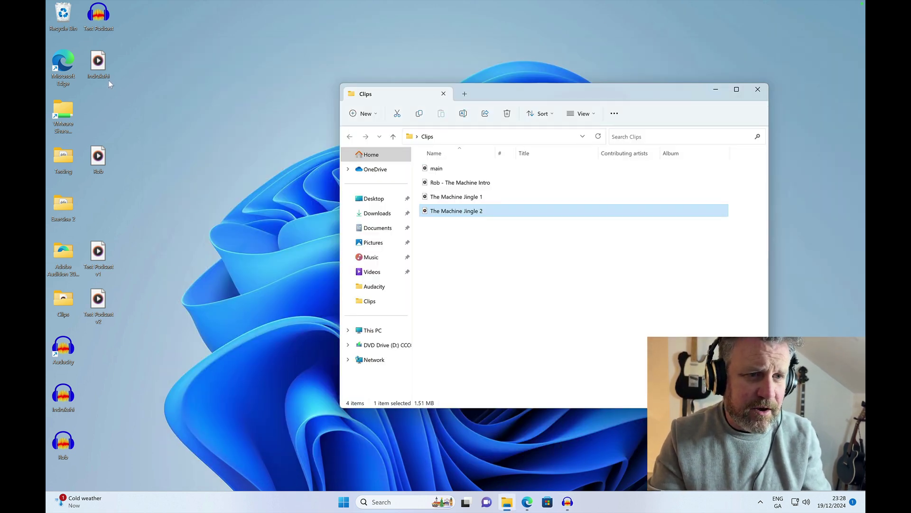
{"action": "left_click", "coordinate": [104, 17]}
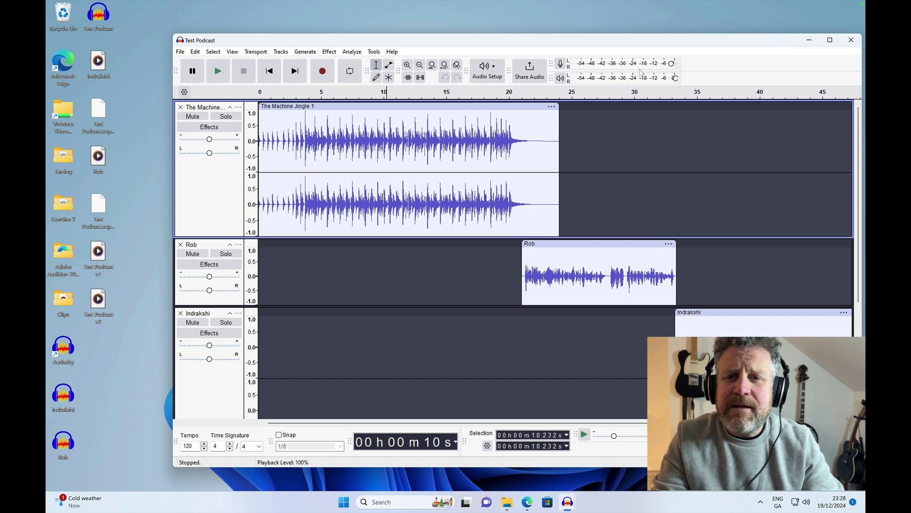
{"action": "left_click_drag", "start_coordinate": [638, 43], "coordinate": [586, 29]}
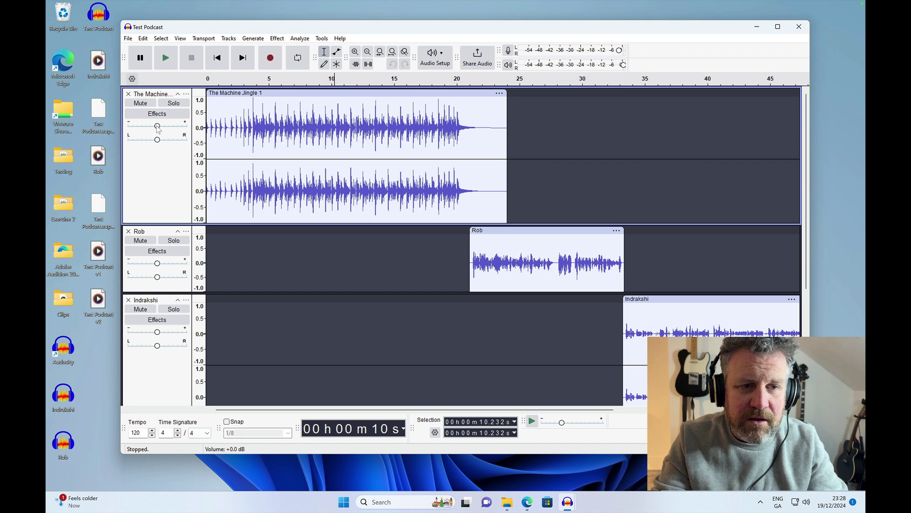
Lower the track volume slightly, by about the same amount, on the opening and closing The Machine jingle tracks.
{"action": "mouse_move", "coordinate": [158, 129]}
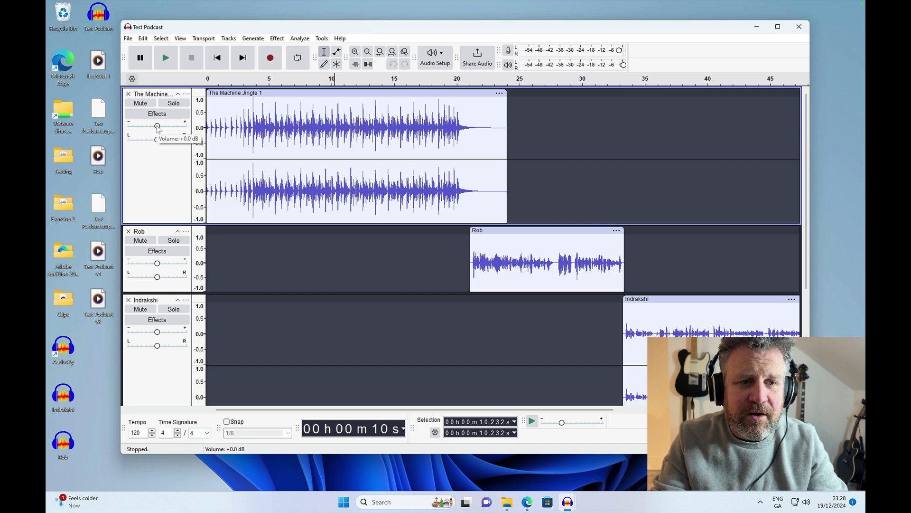
{"action": "left_click", "coordinate": [157, 127]}
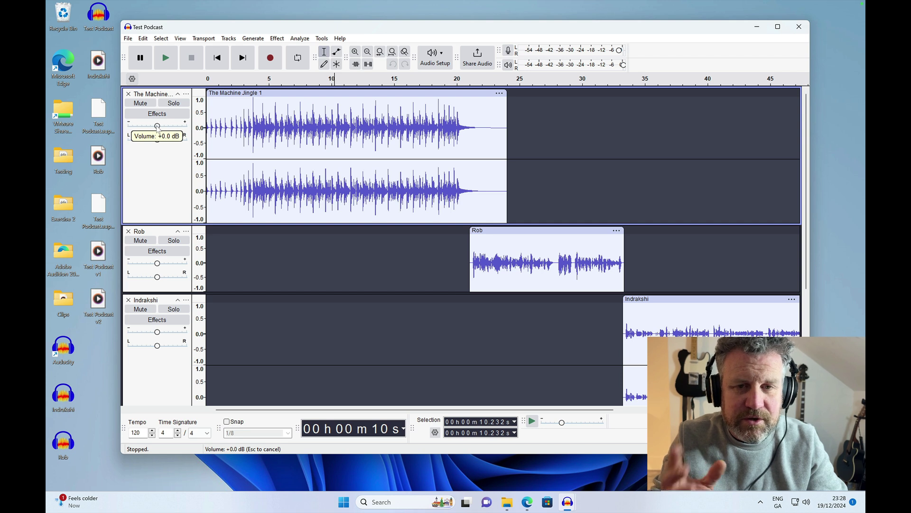
{"action": "left_click_drag", "start_coordinate": [157, 127], "coordinate": [153, 129]}
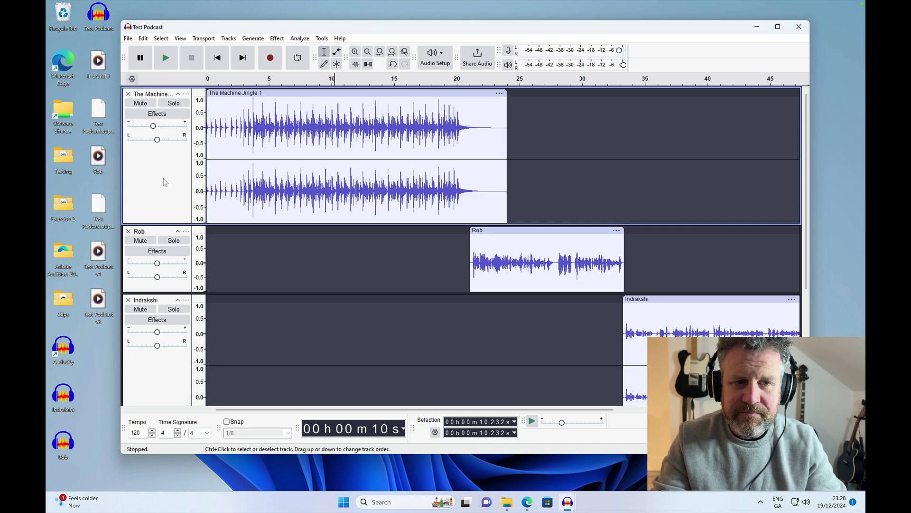
{"action": "scroll", "coordinate": [166, 182], "scroll_direction": "down", "scroll_amount": 6}
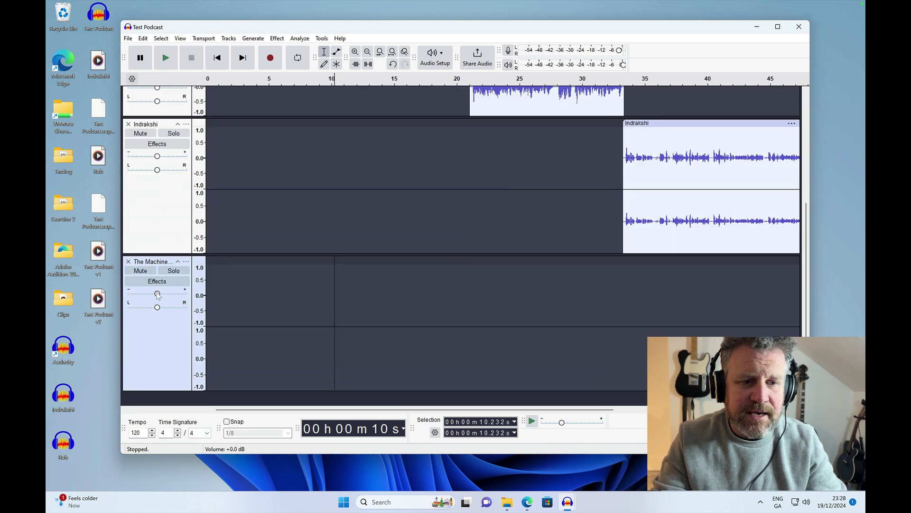
{"action": "left_click_drag", "start_coordinate": [158, 294], "coordinate": [153, 293]}
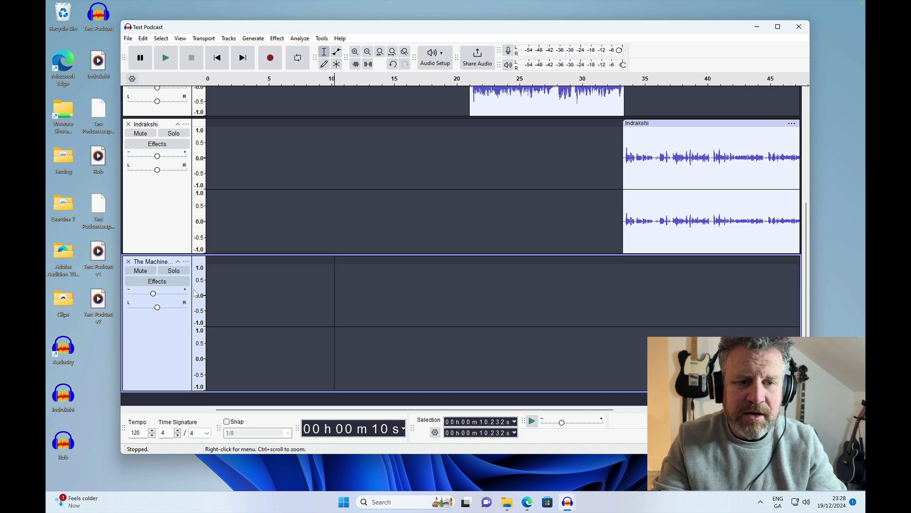
{"action": "scroll", "coordinate": [195, 293], "scroll_direction": "down", "scroll_amount": 1}
{"action": "scroll", "coordinate": [162, 302], "scroll_direction": "right", "scroll_amount": 1}
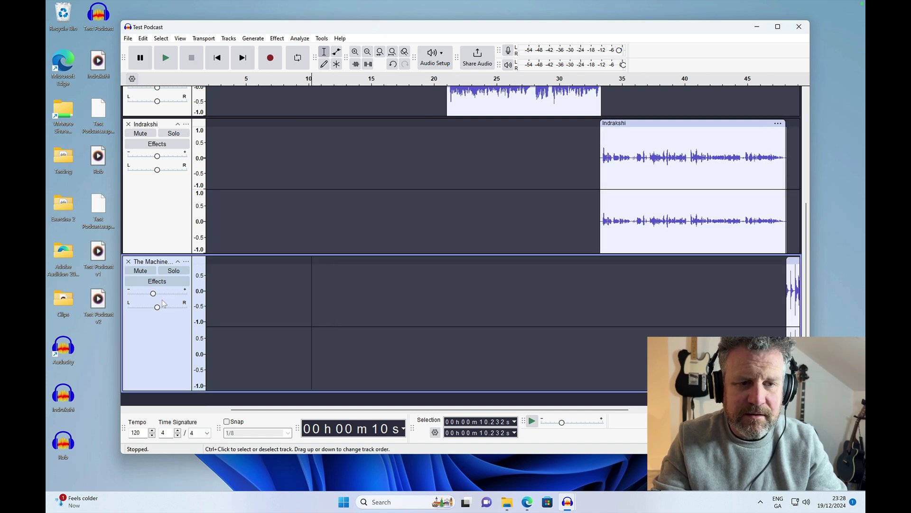
Play parts of the voice clips on the second and third tracks to compare their playback levels.
{"action": "scroll", "coordinate": [270, 240], "scroll_direction": "up", "scroll_amount": 5}
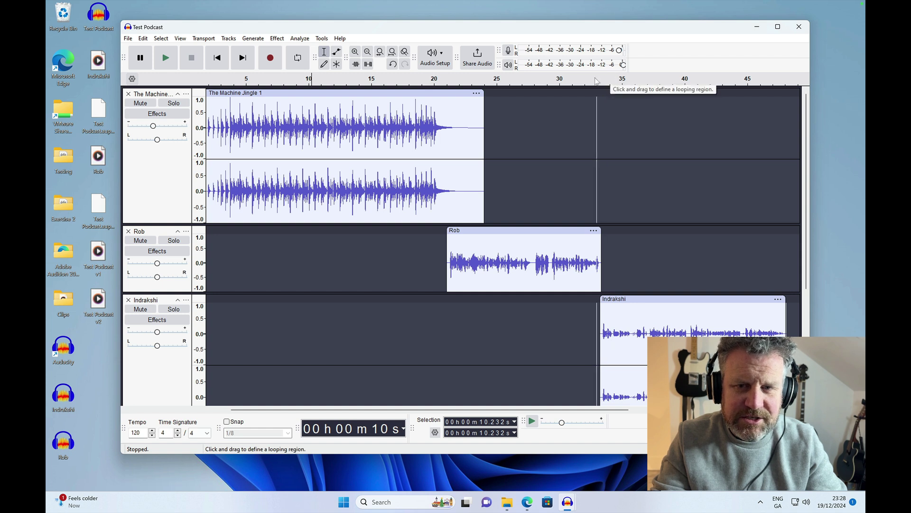
{"action": "left_click", "coordinate": [450, 79]}
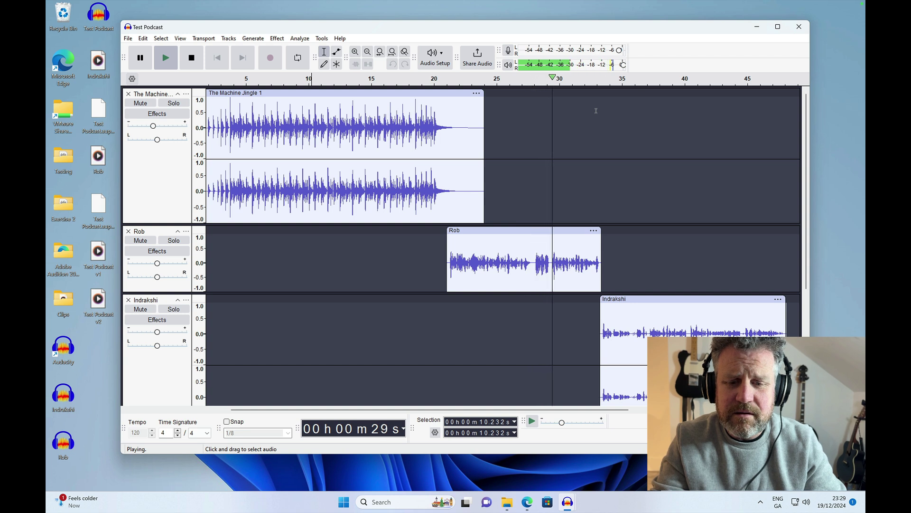
{"action": "key", "text": "space"}
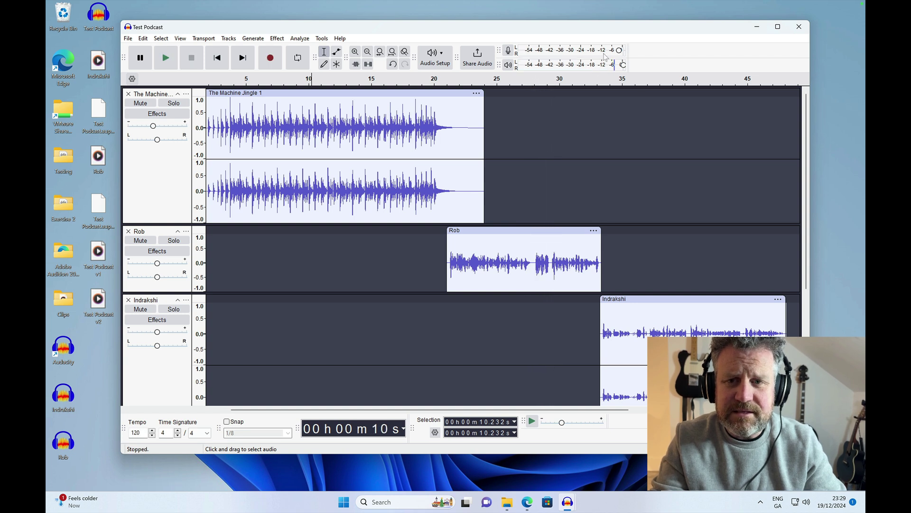
{"action": "left_click", "coordinate": [604, 83]}
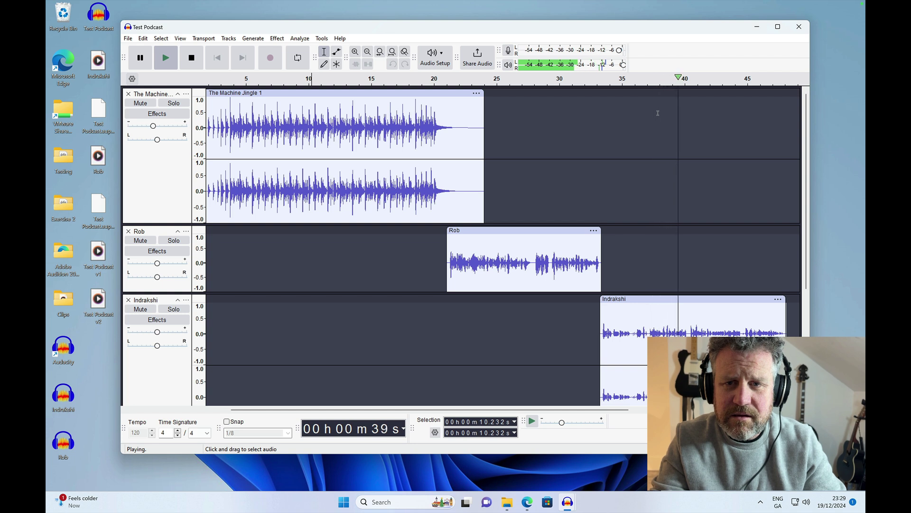
{"action": "key", "text": "space"}
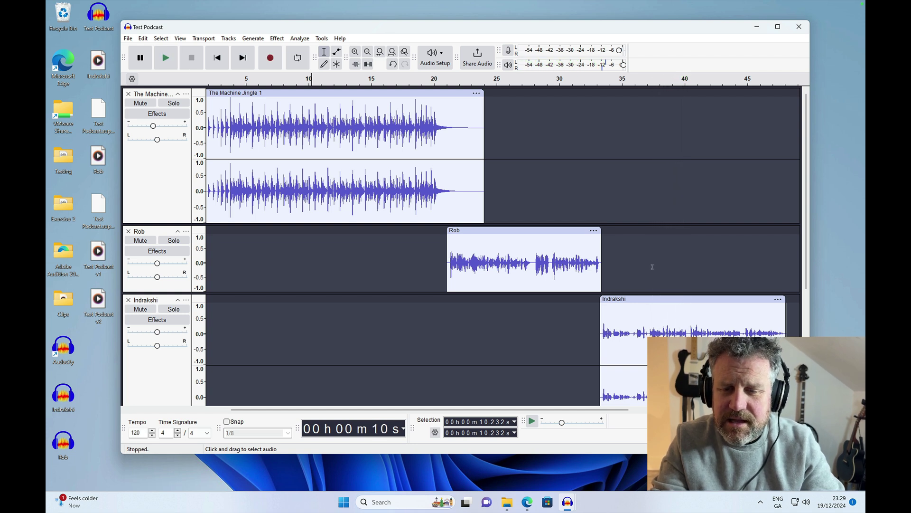
Select the entire stereo voice clip on the third track.
{"action": "left_click", "coordinate": [646, 298]}
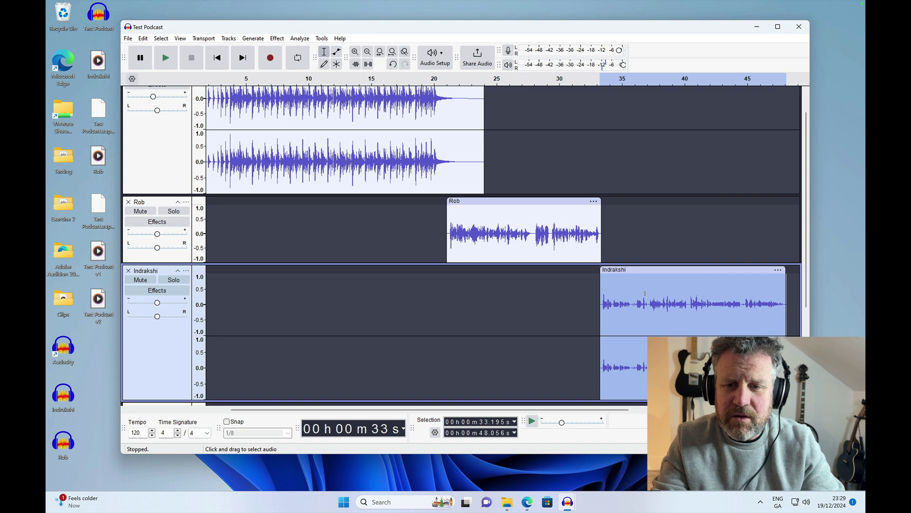
{"action": "scroll", "coordinate": [645, 294], "scroll_direction": "down", "scroll_amount": 3}
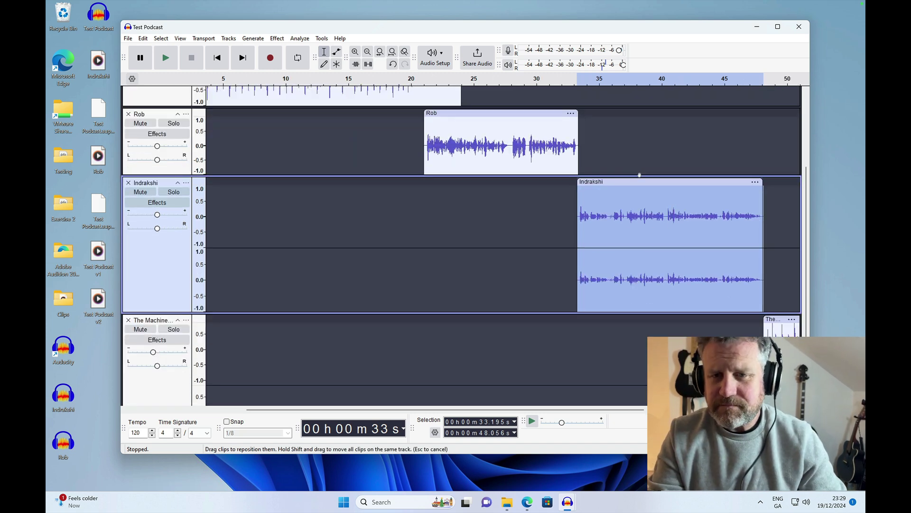
{"action": "left_click", "coordinate": [624, 147]}
{"action": "left_click_drag", "start_coordinate": [559, 201], "coordinate": [791, 204]}
{"action": "left_click", "coordinate": [739, 131]}
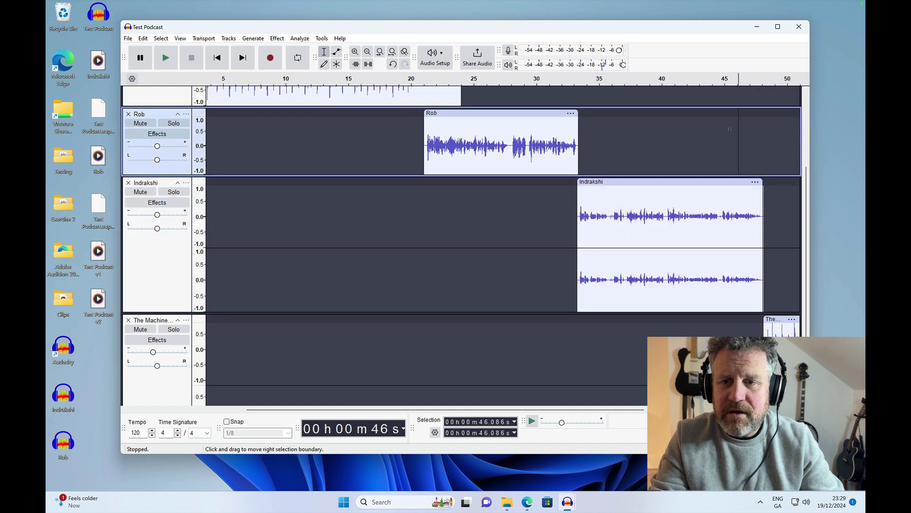
{"action": "left_click", "coordinate": [671, 176]}
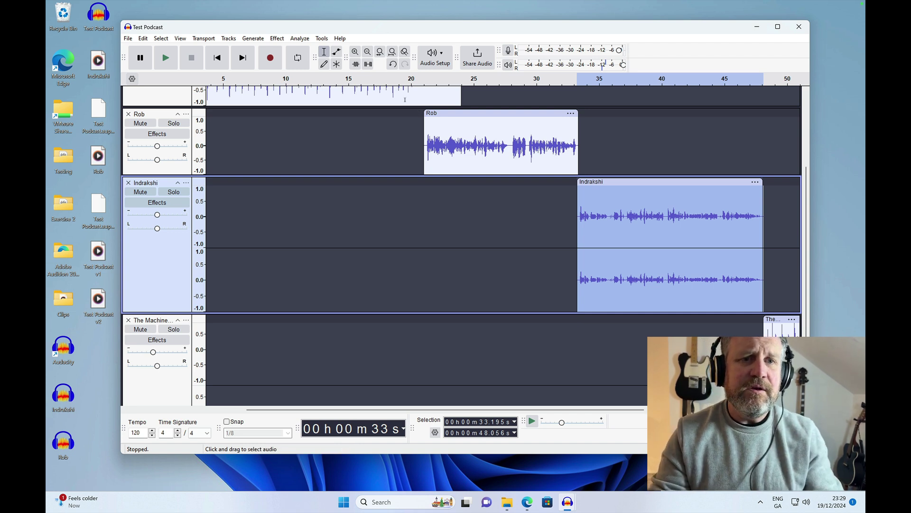
Try amplifying the third track's voice clip to a new peak amplitude of -5 dB, and undo the effect.
{"action": "left_click", "coordinate": [278, 39]}
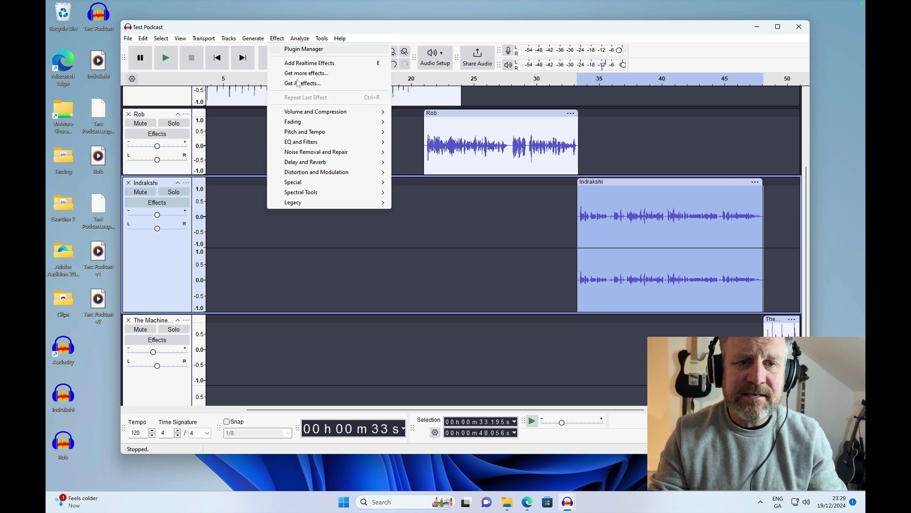
{"action": "mouse_move", "coordinate": [316, 113]}
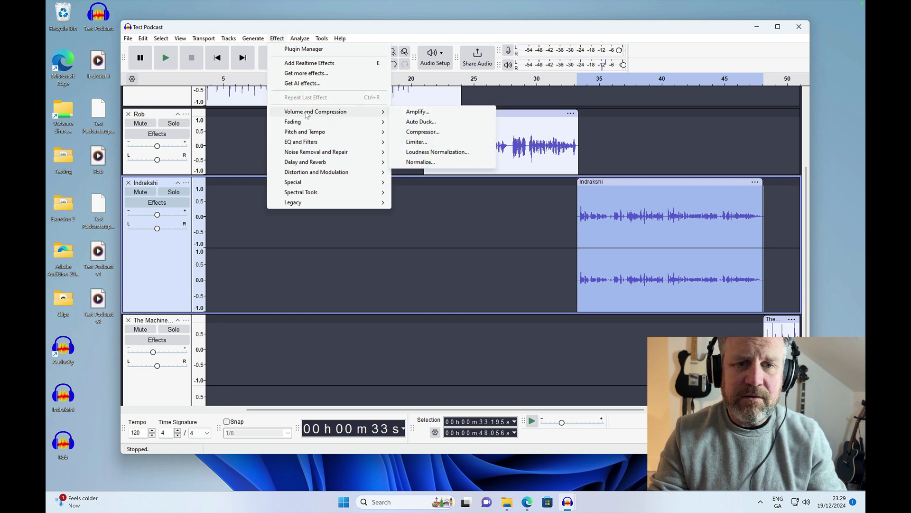
{"action": "left_click", "coordinate": [440, 112]}
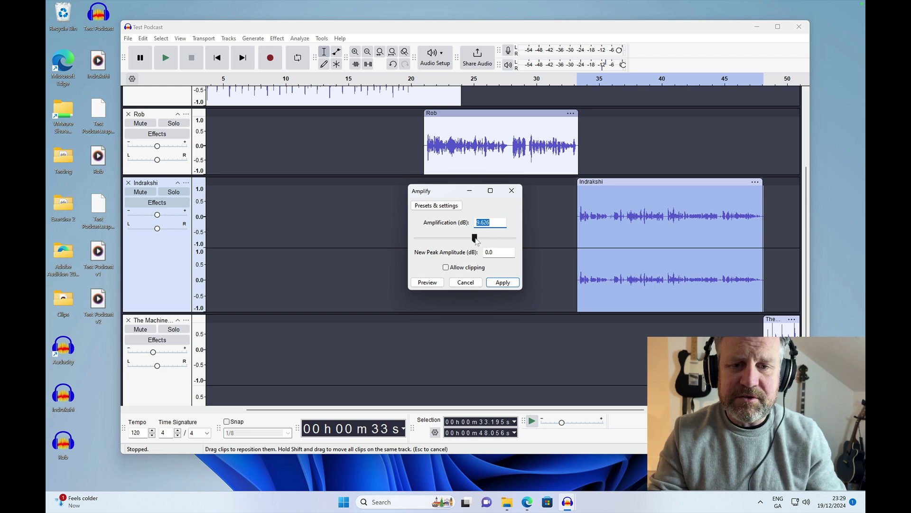
{"action": "double_click", "coordinate": [494, 252]}
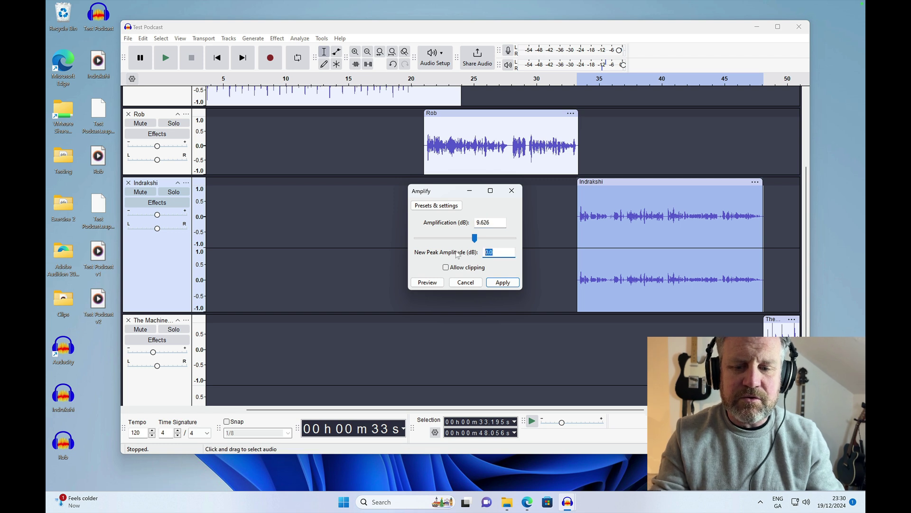
{"action": "type", "text": "-5"}
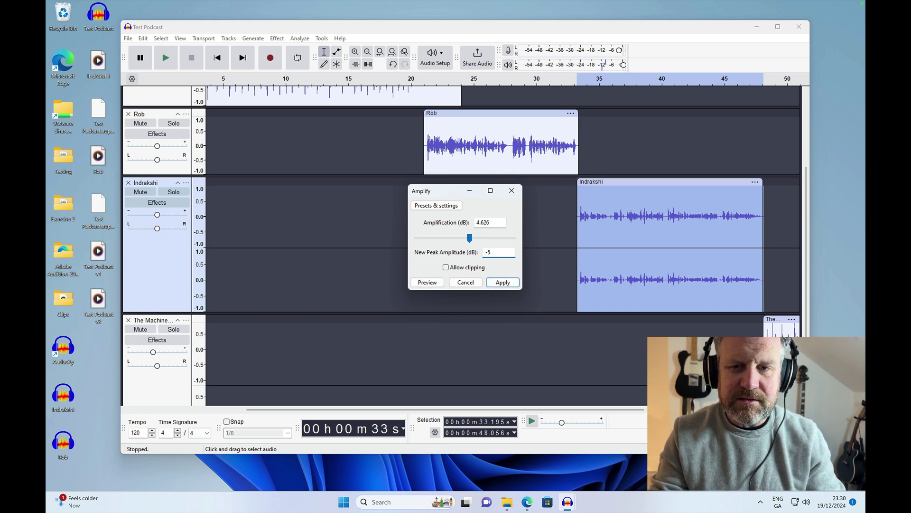
{"action": "left_click", "coordinate": [504, 283]}
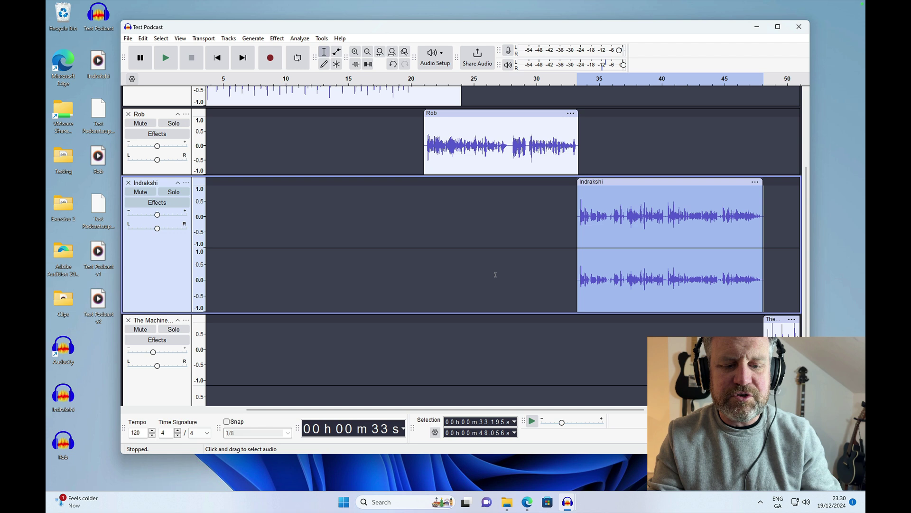
{"action": "key", "text": "ctrl+z"}
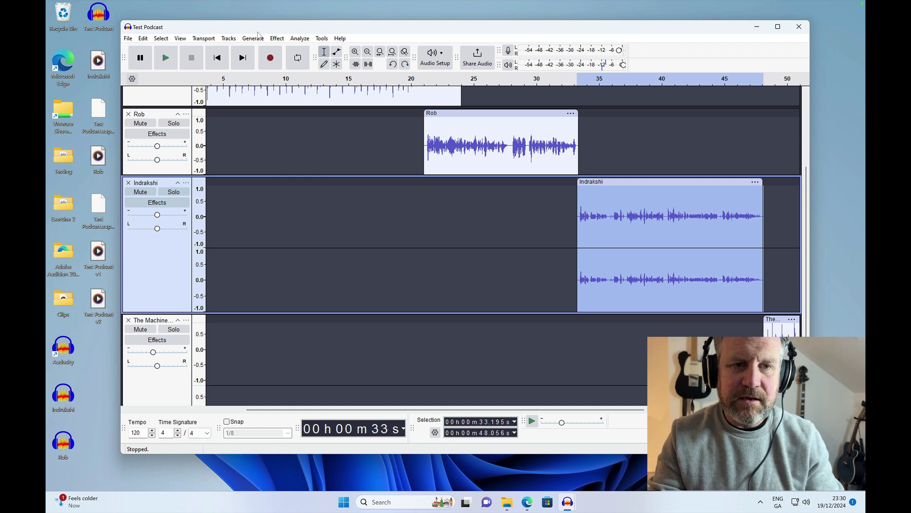
Try amplifying the third track's voice clip to a new peak amplitude of 0.0 dB, and undo the effect.
{"action": "left_click", "coordinate": [276, 38]}
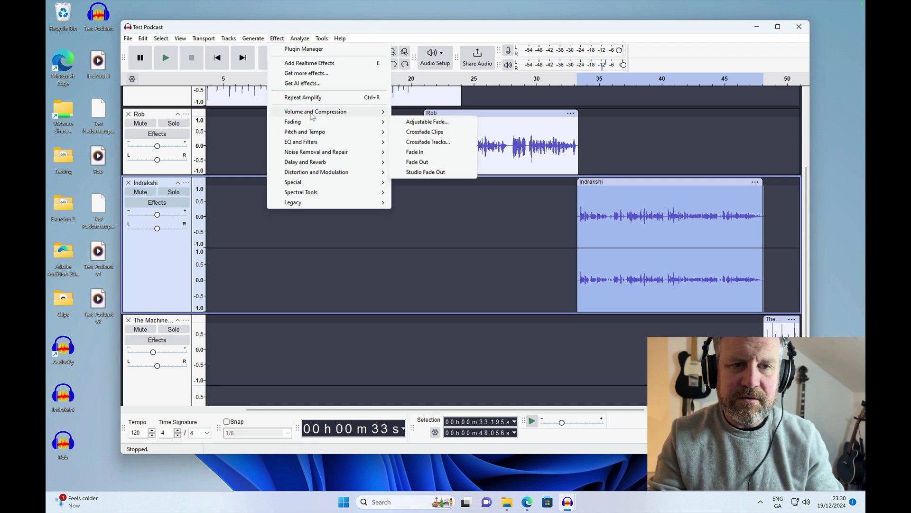
{"action": "mouse_move", "coordinate": [315, 112]}
{"action": "left_click", "coordinate": [417, 112]}
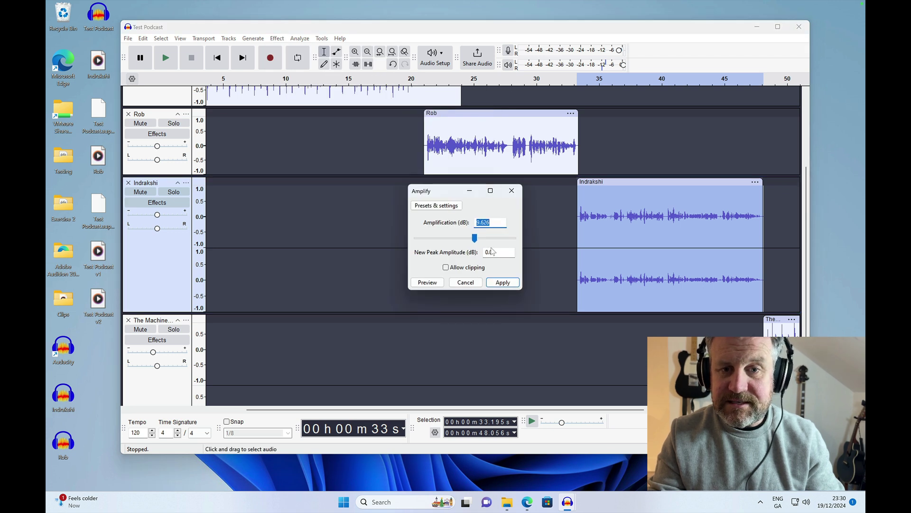
{"action": "left_click", "coordinate": [503, 285]}
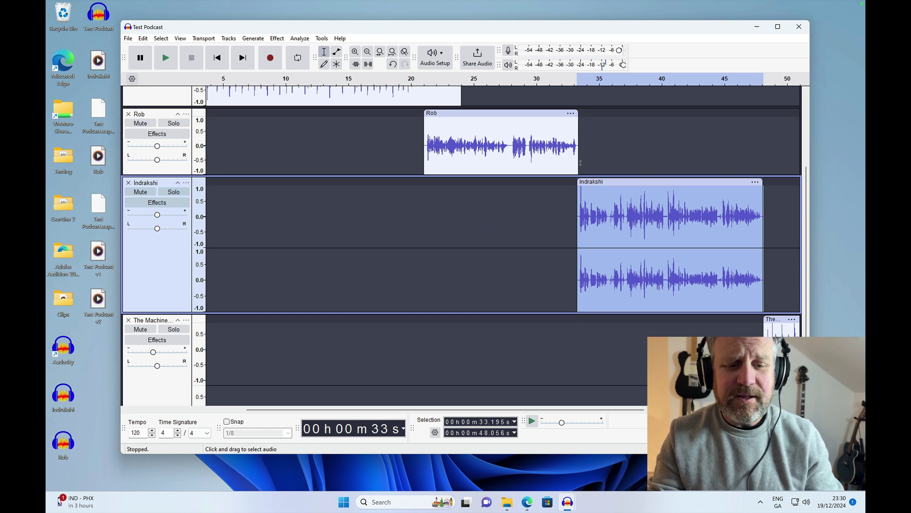
{"action": "key", "text": "ctrl+z"}
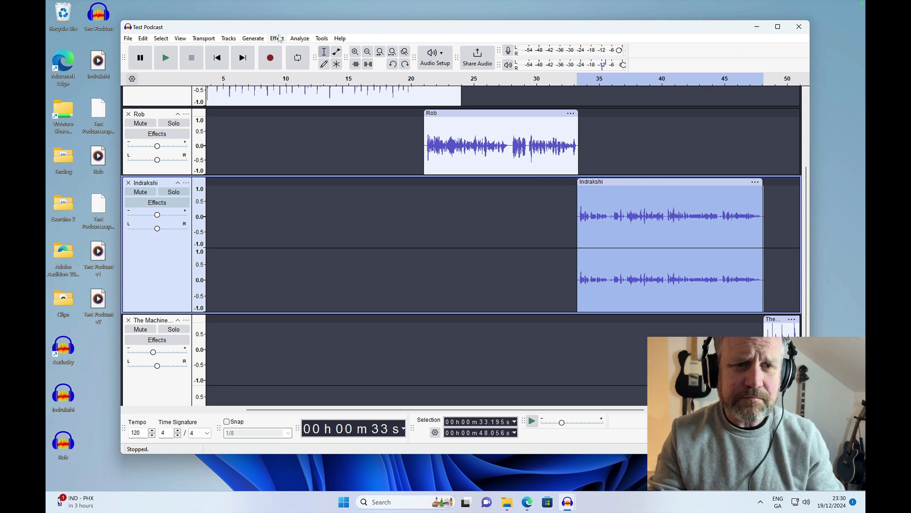
Amplify the third track's voice clip to a new peak amplitude of -5 dB.
{"action": "left_click", "coordinate": [278, 39]}
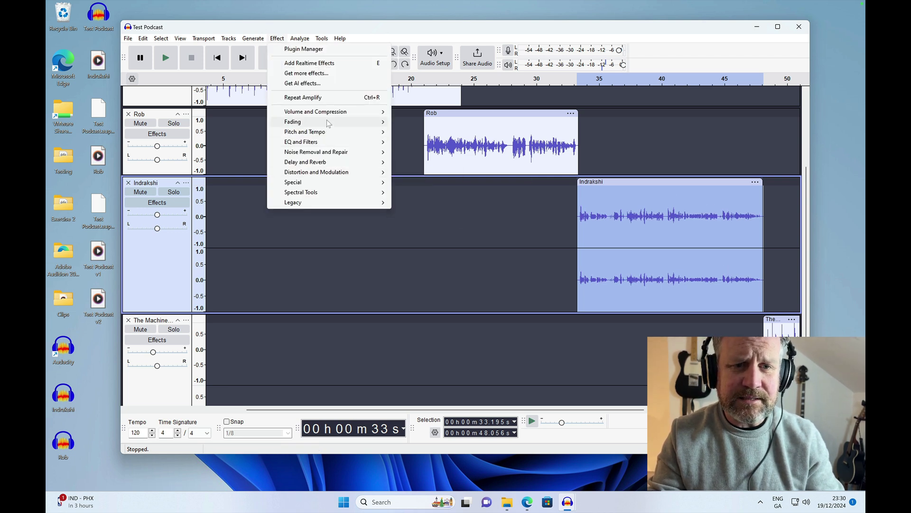
{"action": "mouse_move", "coordinate": [332, 112]}
{"action": "left_click", "coordinate": [413, 112]}
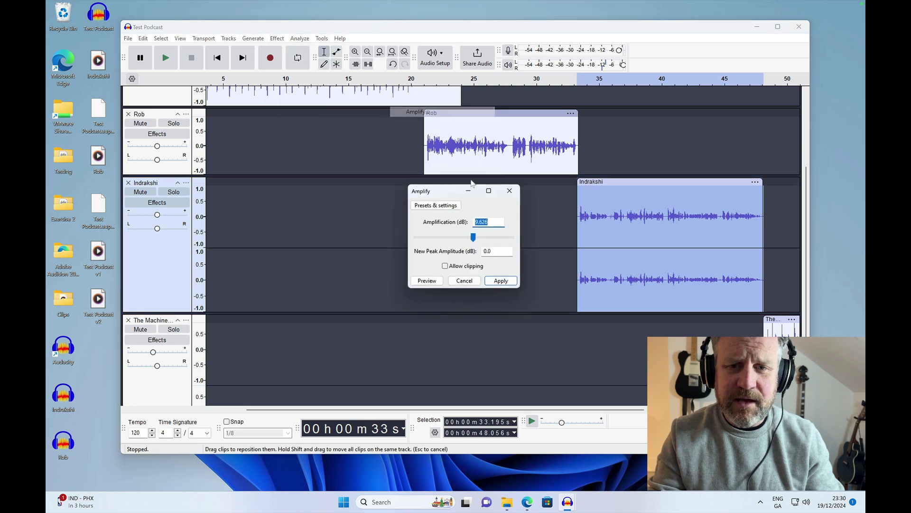
{"action": "left_click_drag", "start_coordinate": [495, 250], "coordinate": [452, 240]}
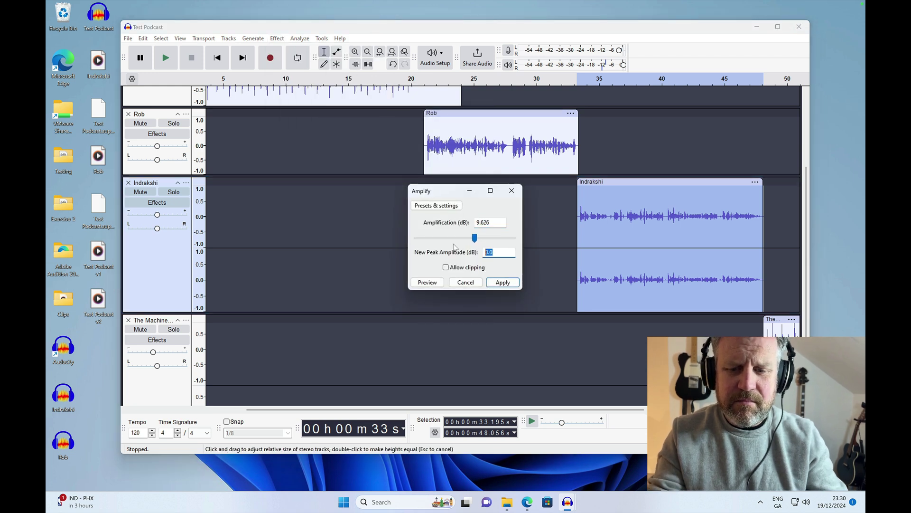
{"action": "type", "text": "-5"}
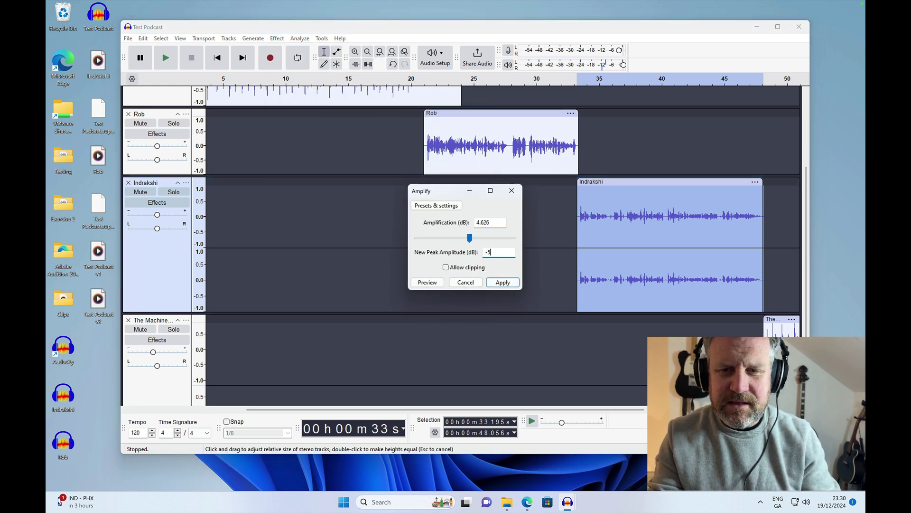
{"action": "key", "text": "Return"}
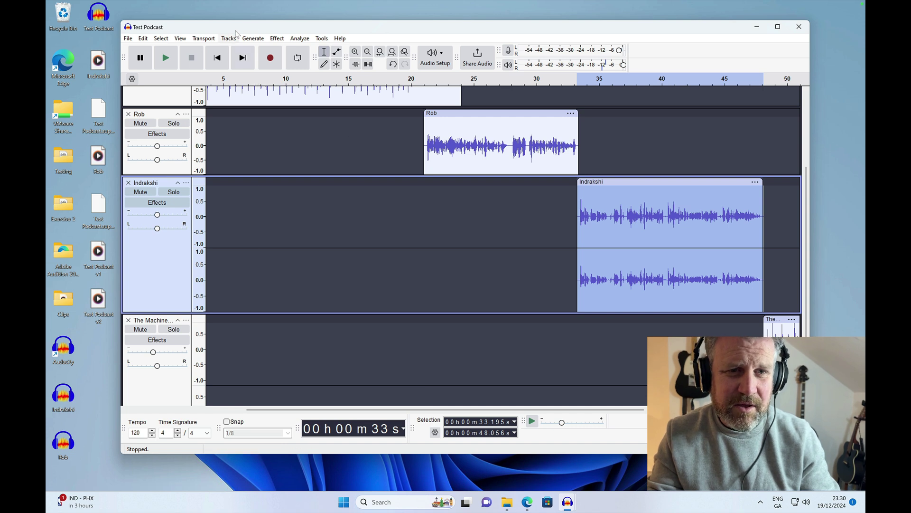
Amplify the third track's voice clip to a new peak amplitude of -3 dB.
{"action": "left_click", "coordinate": [278, 39]}
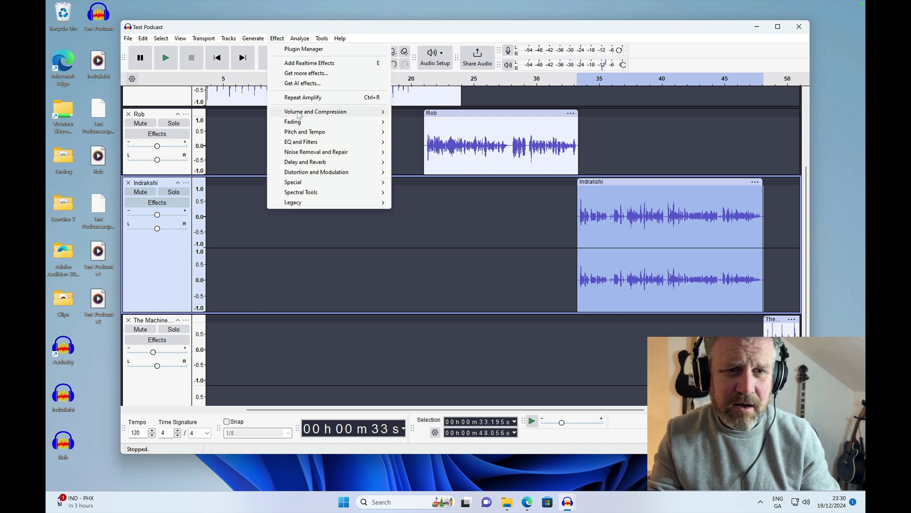
{"action": "mouse_move", "coordinate": [361, 112]}
{"action": "left_click", "coordinate": [418, 112]}
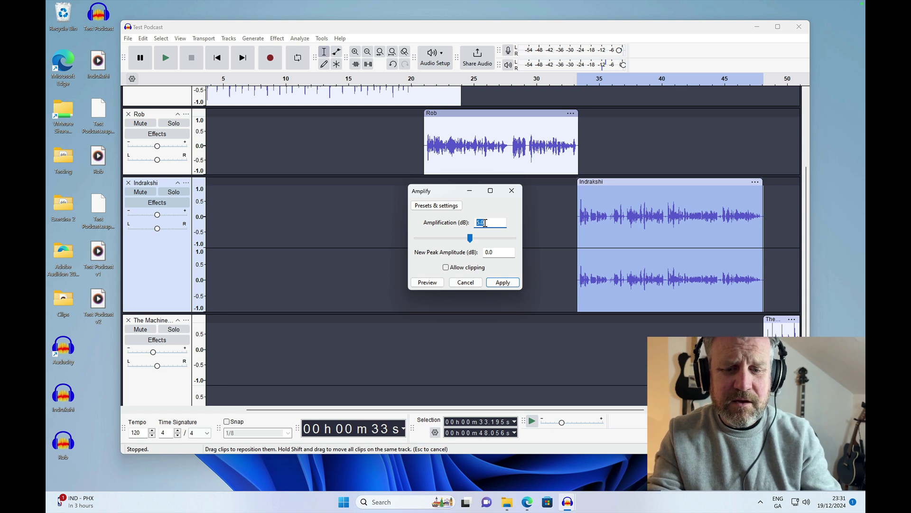
{"action": "double_click", "coordinate": [505, 252]}
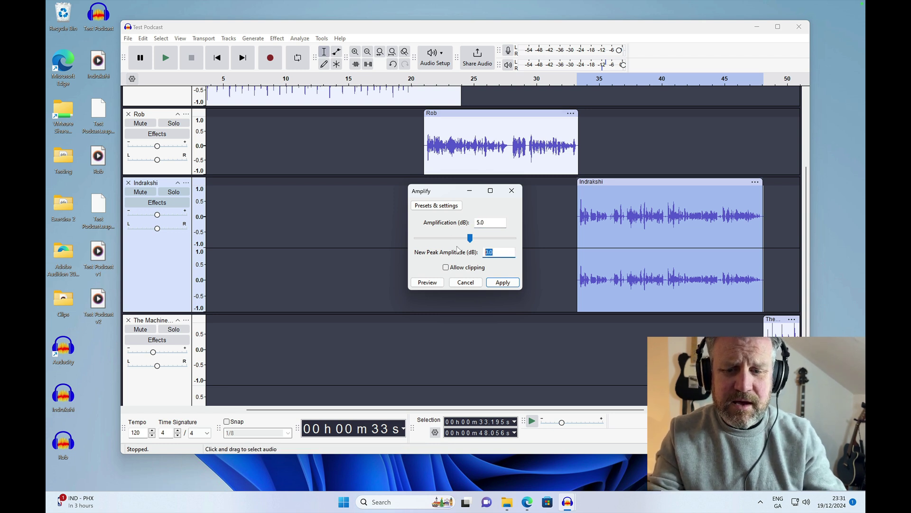
{"action": "type", "text": "-3"}
{"action": "key", "text": "Return"}
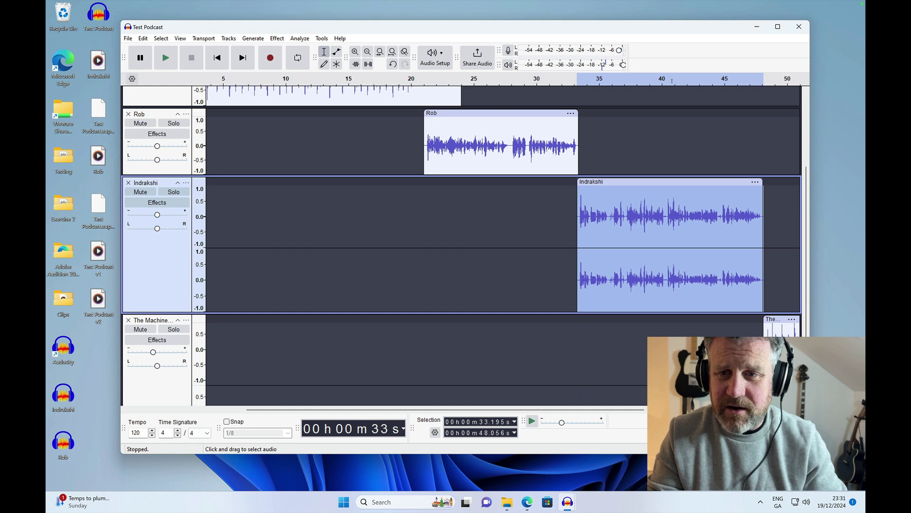
Clear the audio selection and export the entire project as a WAV file named Test Podcast v3.wav.
{"action": "left_click", "coordinate": [771, 94]}
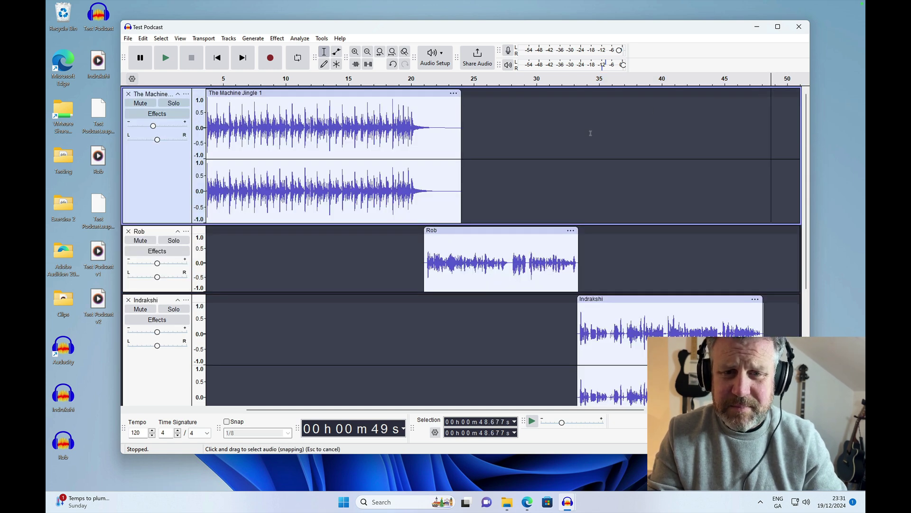
{"action": "scroll", "coordinate": [490, 142], "scroll_direction": "left", "scroll_amount": 2}
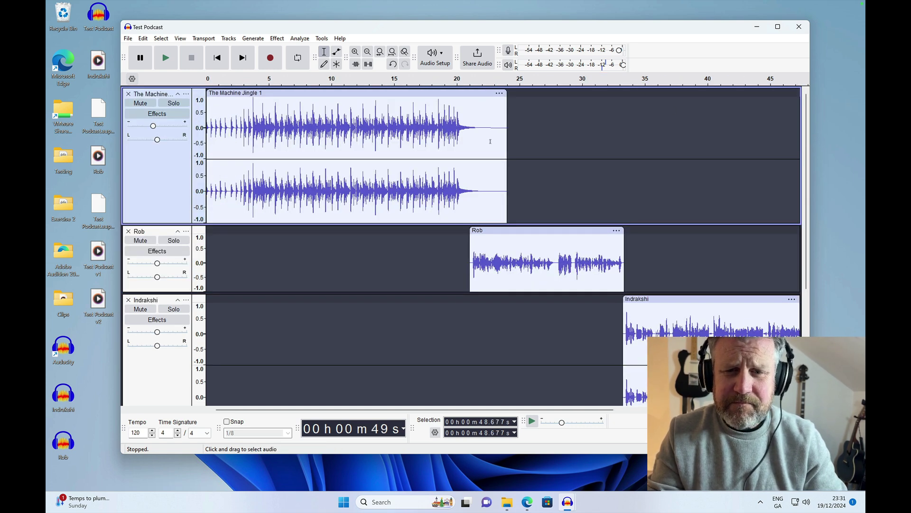
{"action": "scroll", "coordinate": [490, 141], "scroll_direction": "right", "scroll_amount": 3}
{"action": "scroll", "coordinate": [491, 142], "scroll_direction": "down", "scroll_amount": 3}
{"action": "scroll", "coordinate": [448, 122], "scroll_direction": "up", "scroll_amount": 3}
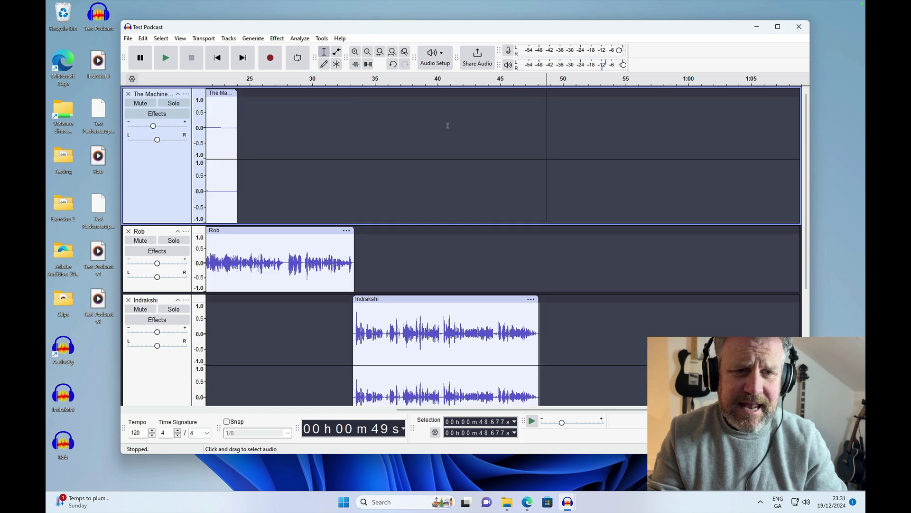
{"action": "scroll", "coordinate": [346, 101], "scroll_direction": "left", "scroll_amount": 3}
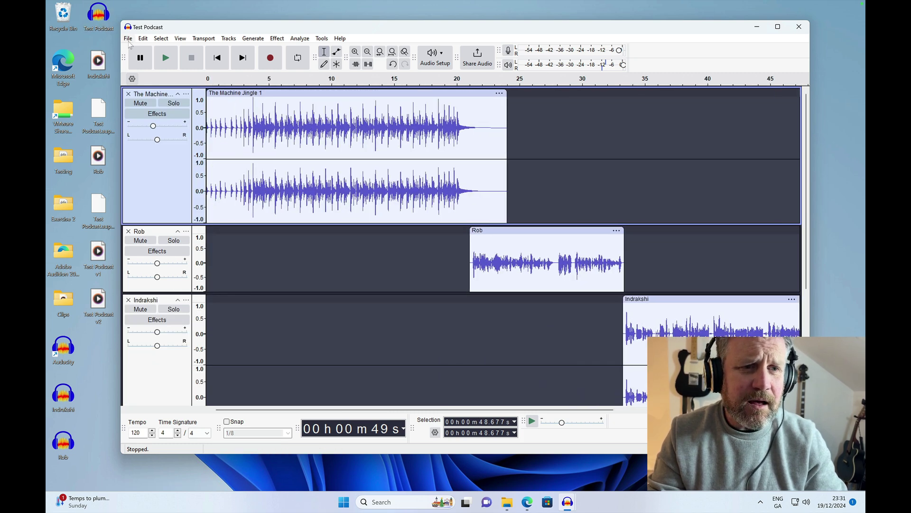
{"action": "left_click", "coordinate": [128, 38]}
{"action": "left_click", "coordinate": [150, 128]}
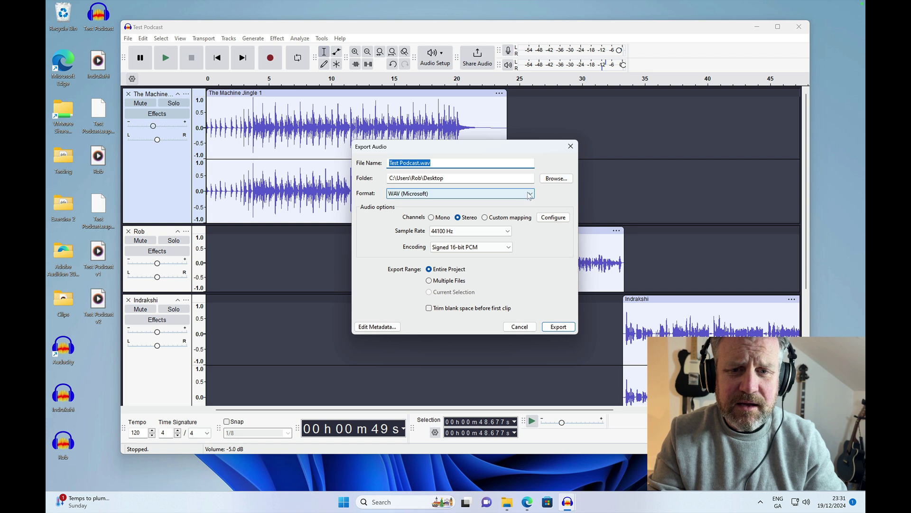
{"action": "left_click", "coordinate": [424, 165]}
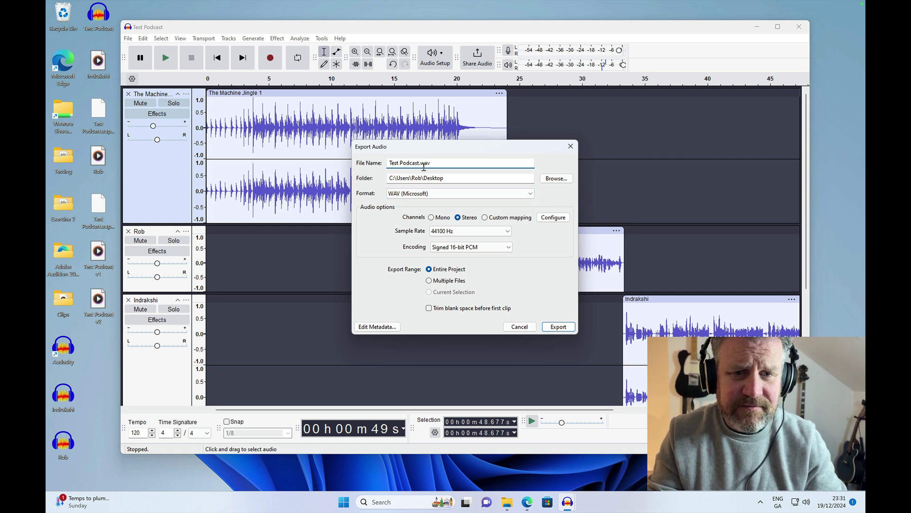
{"action": "type", "text": "v3"}
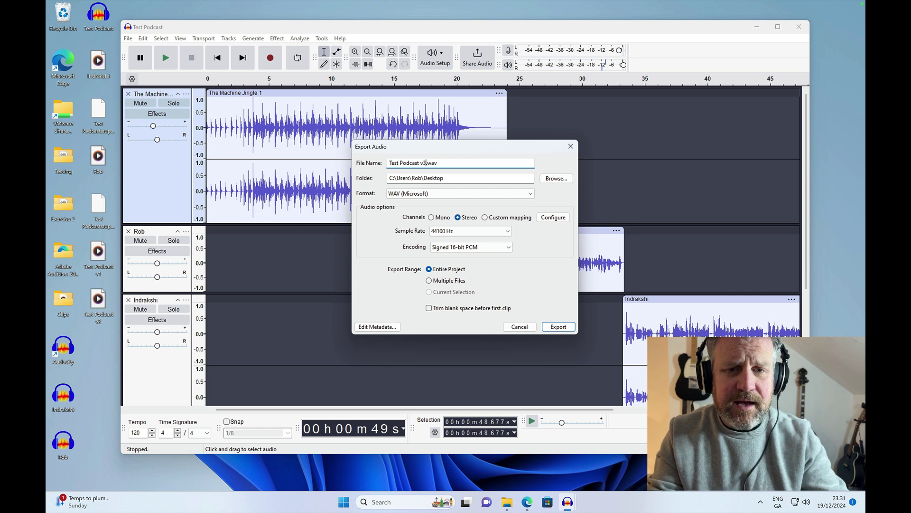
{"action": "key", "text": "Return"}
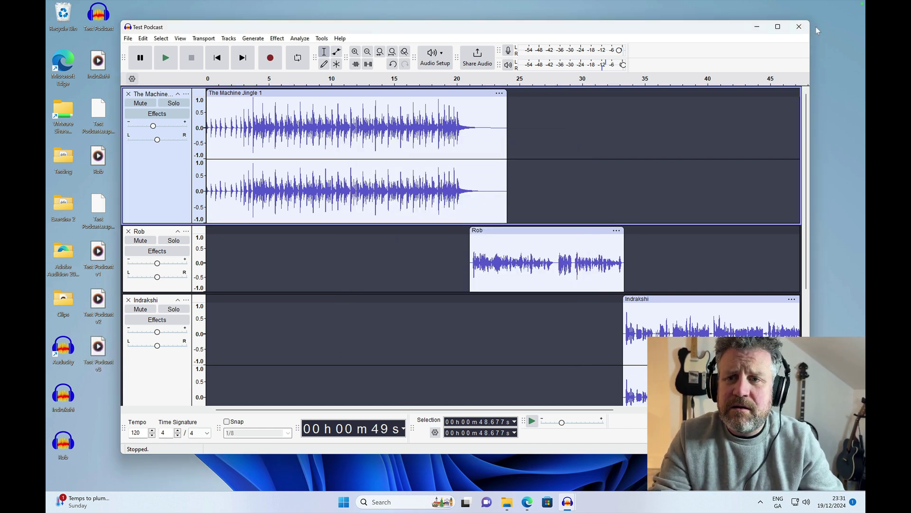
Save and close the Test Podcast project, and import the desktop's Test Podcast v3 file into the open Test Podcast v2 project.
{"action": "left_click", "coordinate": [800, 26]}
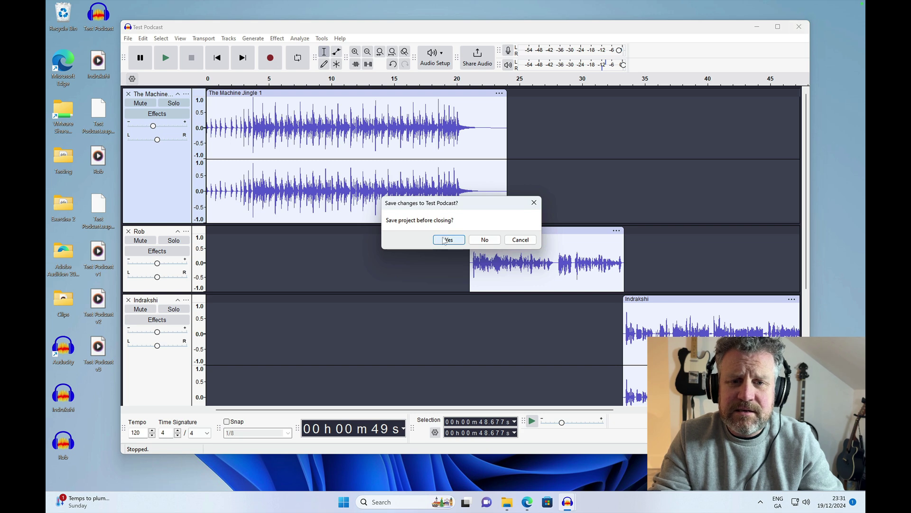
{"action": "left_click", "coordinate": [443, 239]}
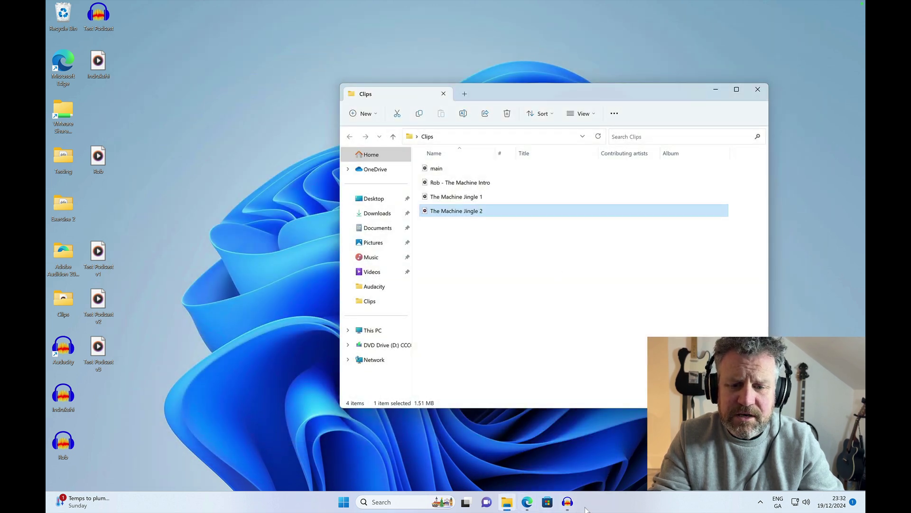
{"action": "left_click", "coordinate": [567, 501]}
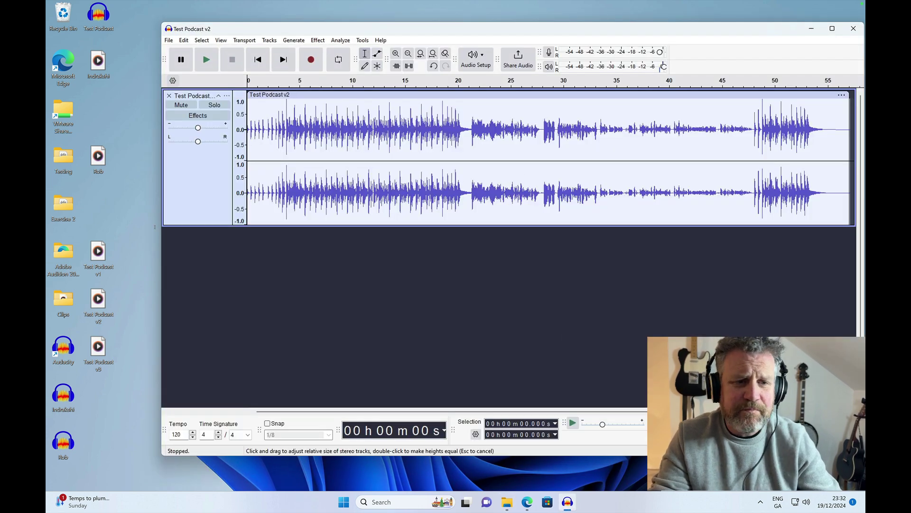
{"action": "left_click_drag", "start_coordinate": [97, 347], "coordinate": [254, 283]}
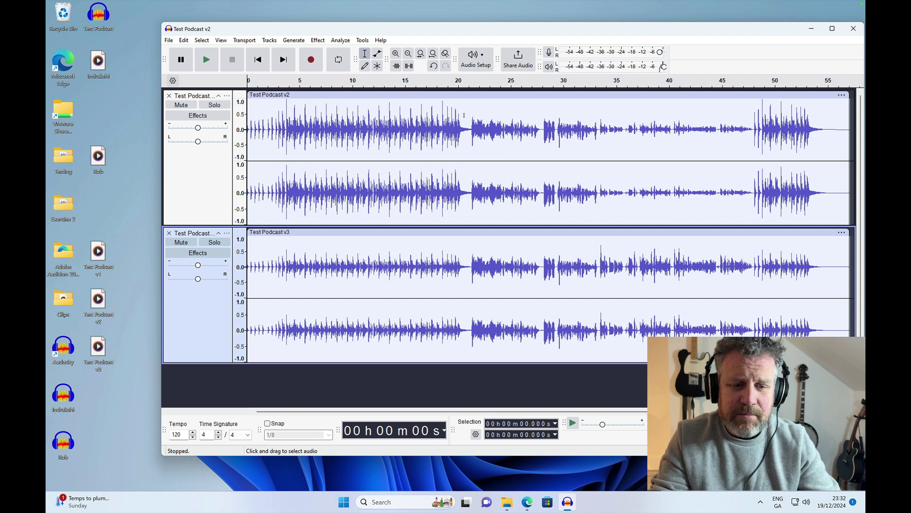
Compare the waveform levels of the jingle and voice sections between the Test Podcast v2 and Test Podcast v3 tracks.
{"action": "mouse_move", "coordinate": [454, 121]}
{"action": "left_mouse_down"}
{"action": "mouse_move", "coordinate": [655, 146]}
{"action": "mouse_move", "coordinate": [268, 131]}
{"action": "mouse_move", "coordinate": [531, 157]}
{"action": "left_mouse_up"}
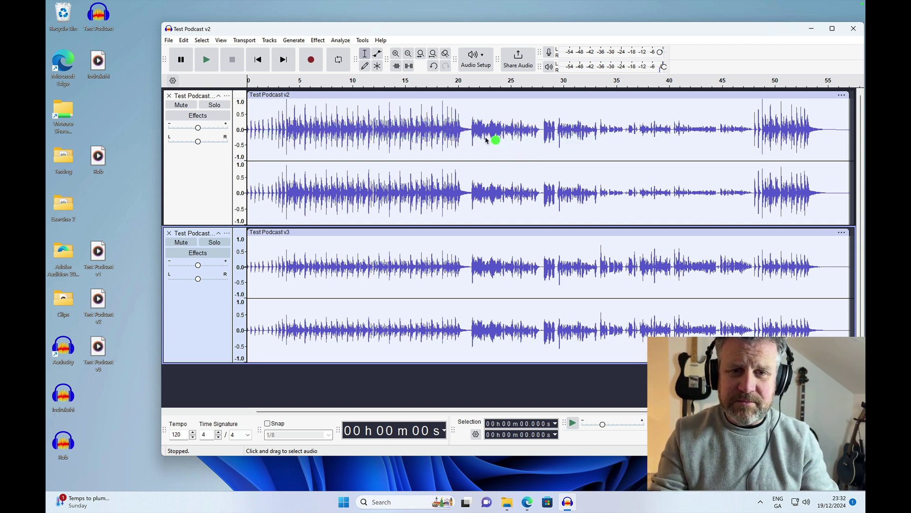
{"action": "mouse_move", "coordinate": [444, 130]}
{"action": "left_mouse_down"}
{"action": "mouse_move", "coordinate": [448, 114]}
{"action": "mouse_move", "coordinate": [441, 121]}
{"action": "left_mouse_up"}
{"action": "left_click_drag", "start_coordinate": [497, 122], "coordinate": [498, 133]}
{"action": "left_click_drag", "start_coordinate": [571, 129], "coordinate": [670, 125]}
{"action": "mouse_move", "coordinate": [765, 124]}
{"action": "left_mouse_down"}
{"action": "mouse_move", "coordinate": [788, 122]}
{"action": "mouse_move", "coordinate": [774, 129]}
{"action": "left_mouse_up"}
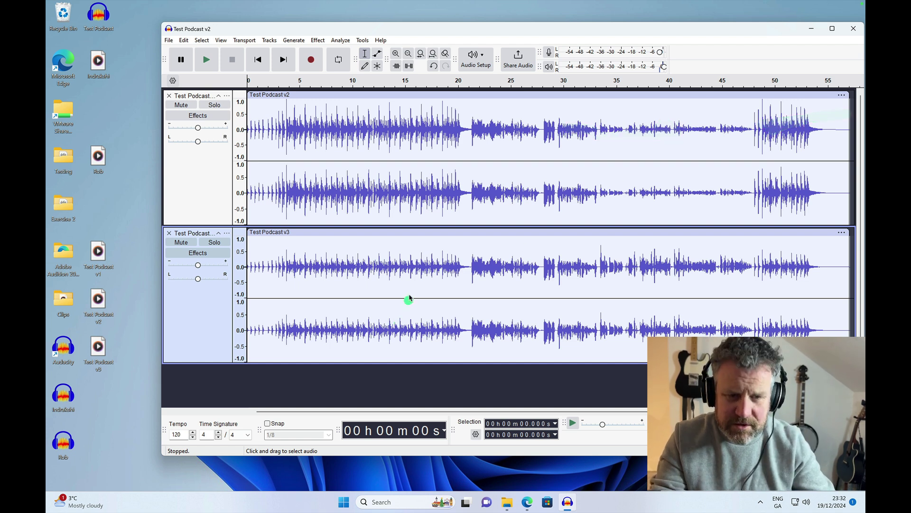
{"action": "mouse_move", "coordinate": [423, 266]}
{"action": "left_mouse_down"}
{"action": "mouse_move", "coordinate": [461, 266]}
{"action": "mouse_move", "coordinate": [350, 267]}
{"action": "left_mouse_up"}
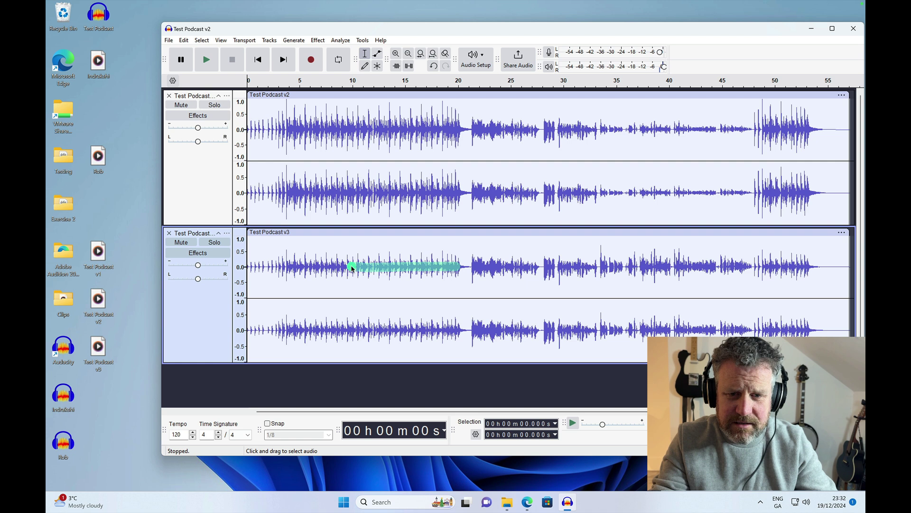
{"action": "left_click_drag", "start_coordinate": [482, 259], "coordinate": [651, 267]}
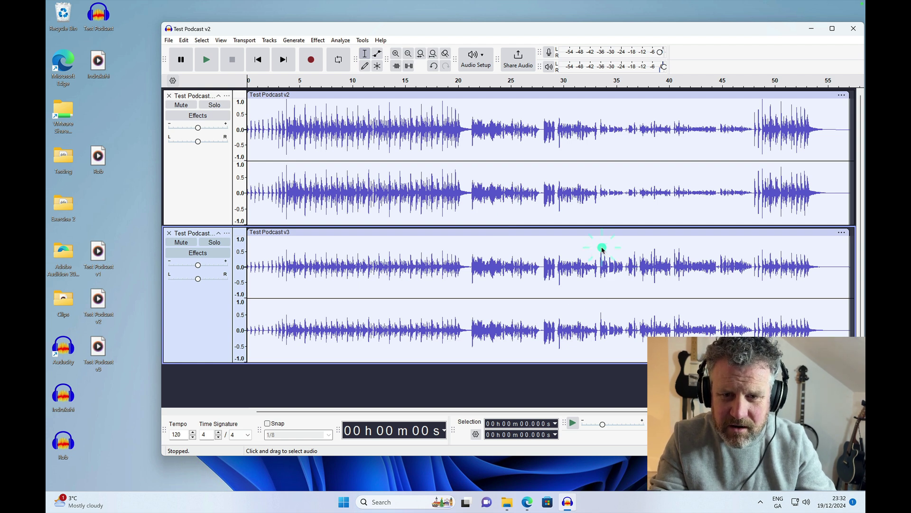
{"action": "left_click_drag", "start_coordinate": [602, 248], "coordinate": [609, 352]}
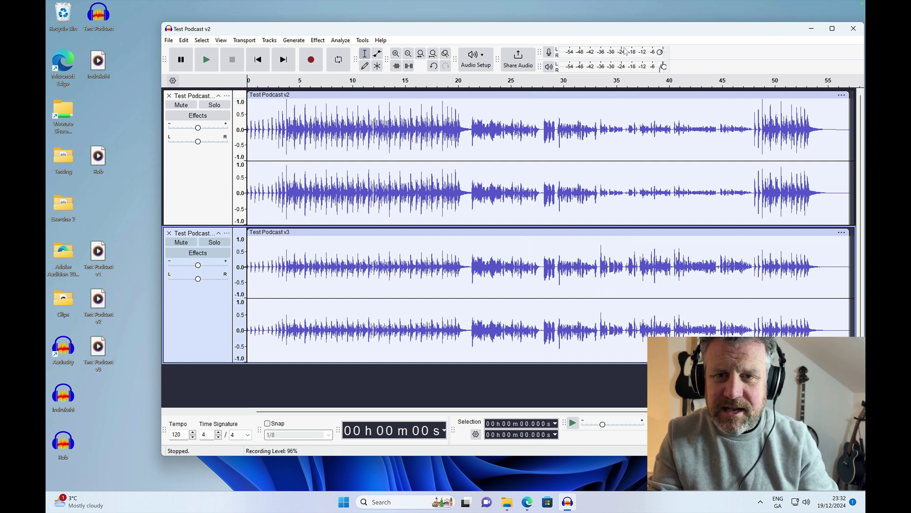
Play both tracks together from about 16 seconds, stop playback, and mute the Test Podcast v2 track.
{"action": "left_click", "coordinate": [417, 83]}
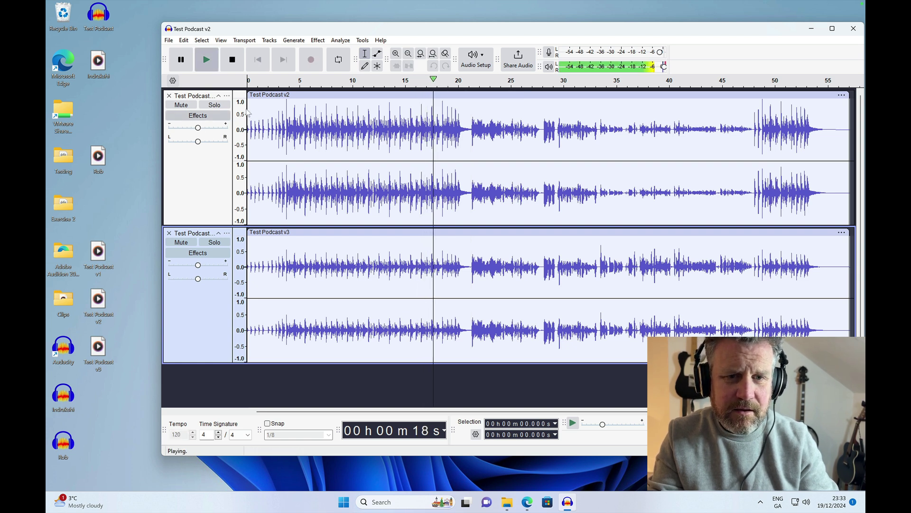
{"action": "key", "text": "space"}
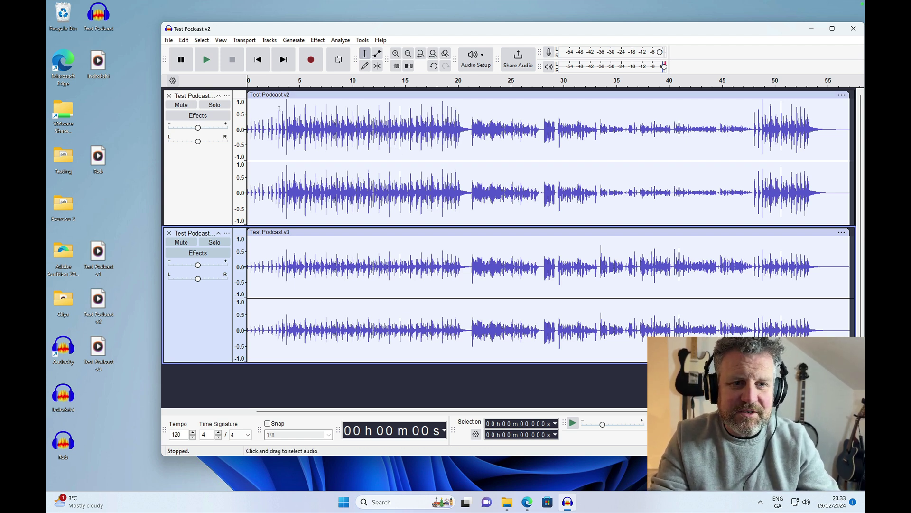
{"action": "left_click", "coordinate": [181, 105]}
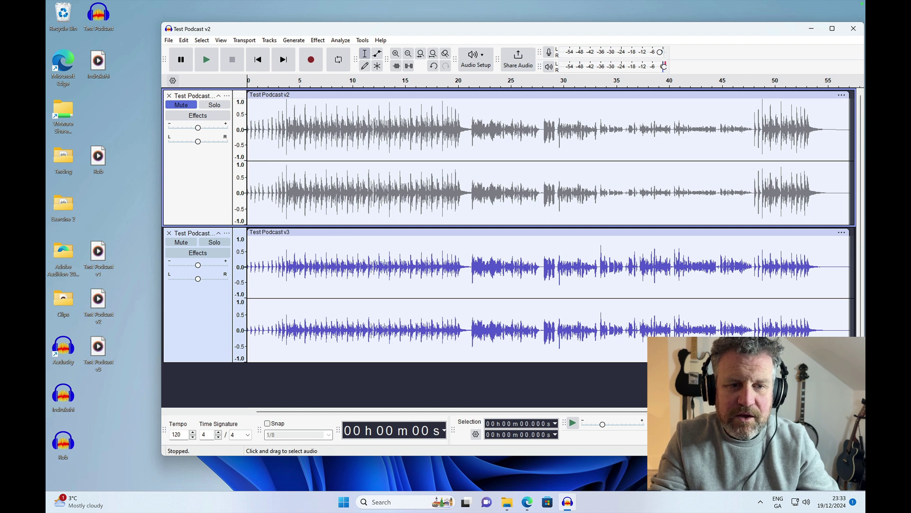
Listen to the Test Podcast v3 track from about 17 seconds into the first voice section, and replay it from about 29 seconds.
{"action": "left_click", "coordinate": [433, 81]}
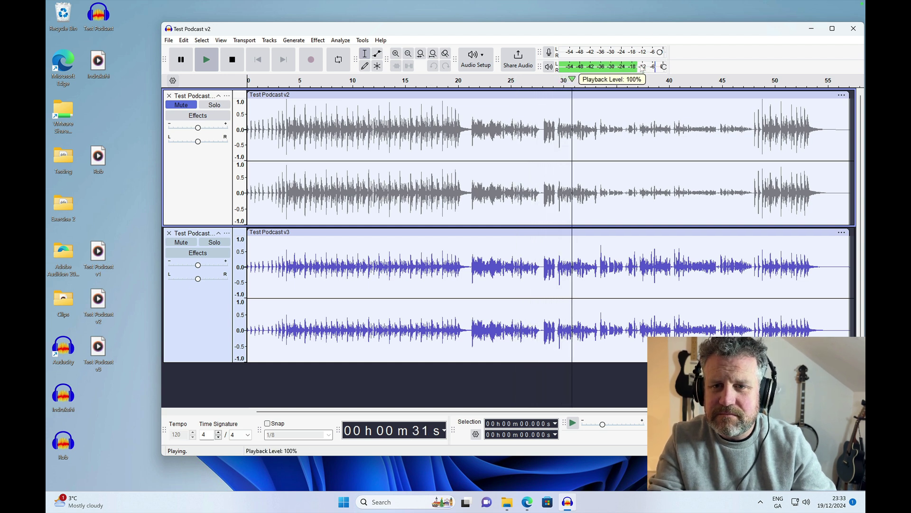
{"action": "key", "text": "space"}
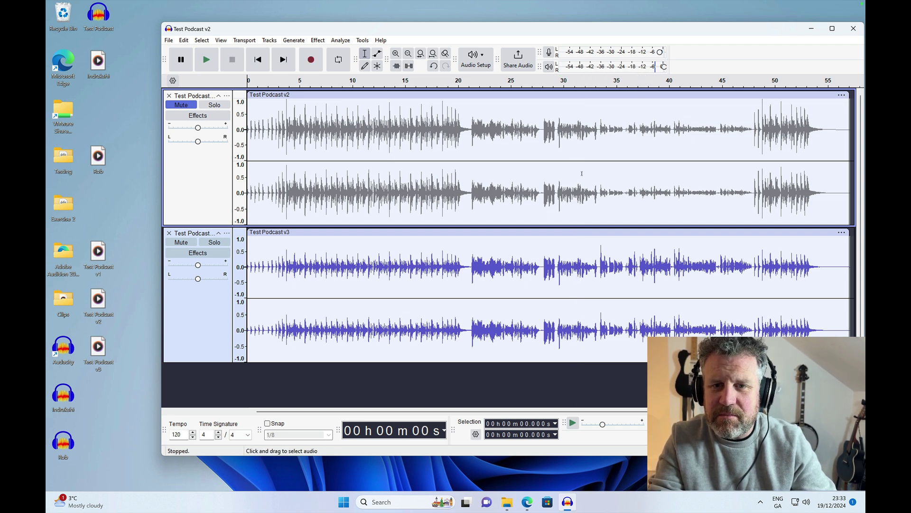
{"action": "left_click", "coordinate": [558, 81]}
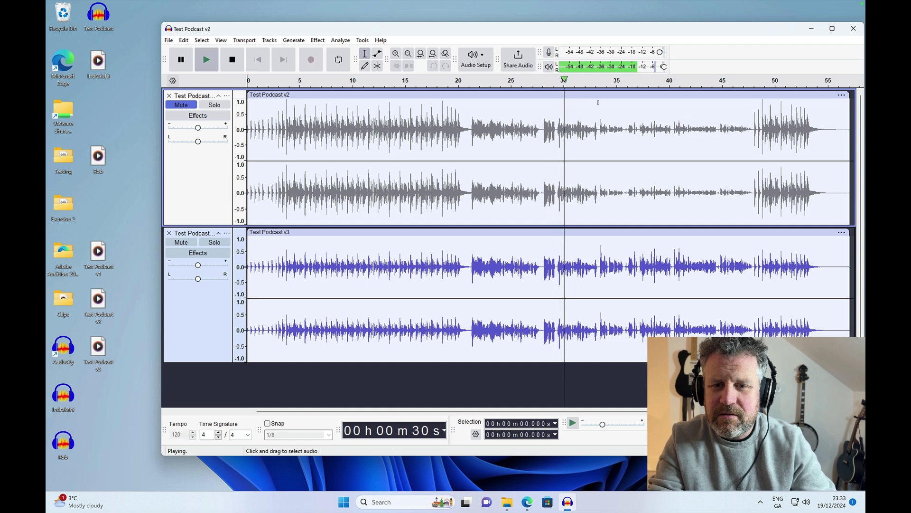